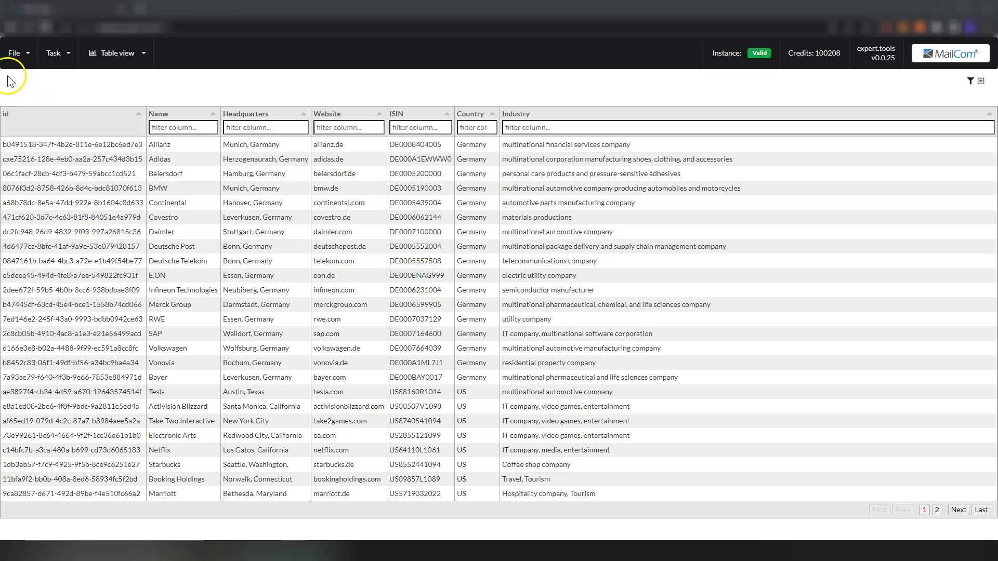
Open the crawler settings and show the Address pages profile.
click(15, 56)
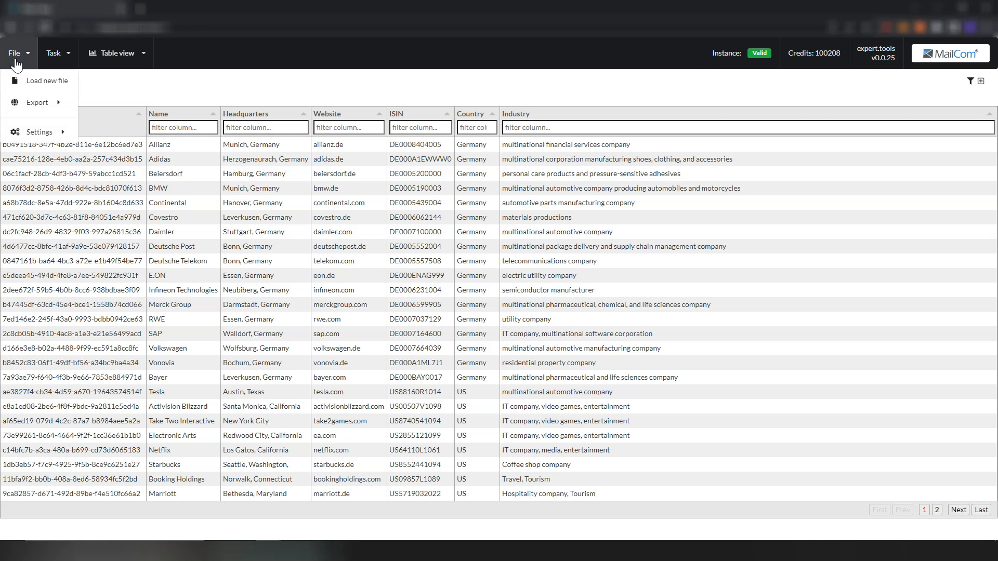
click(44, 133)
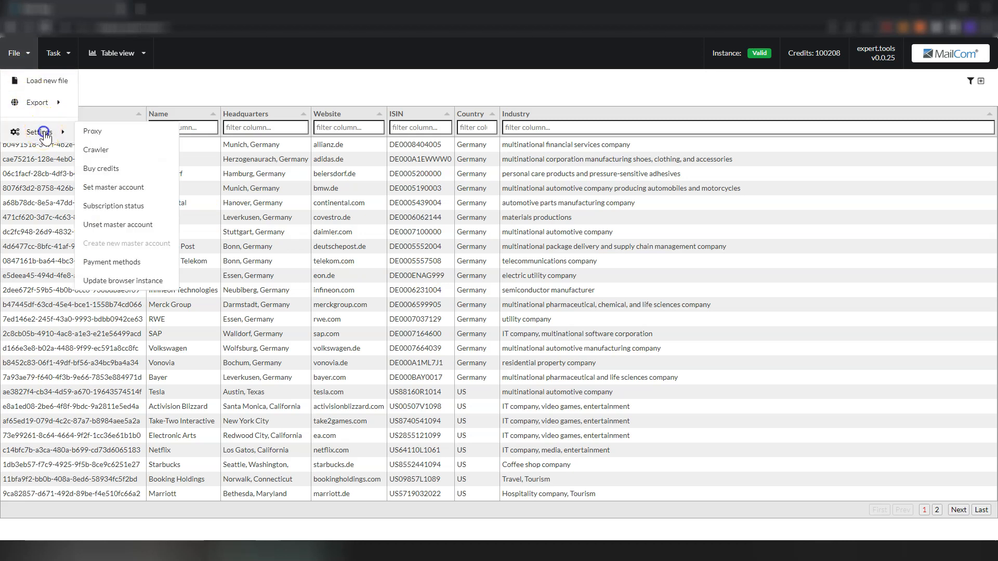
click(115, 154)
click(147, 180)
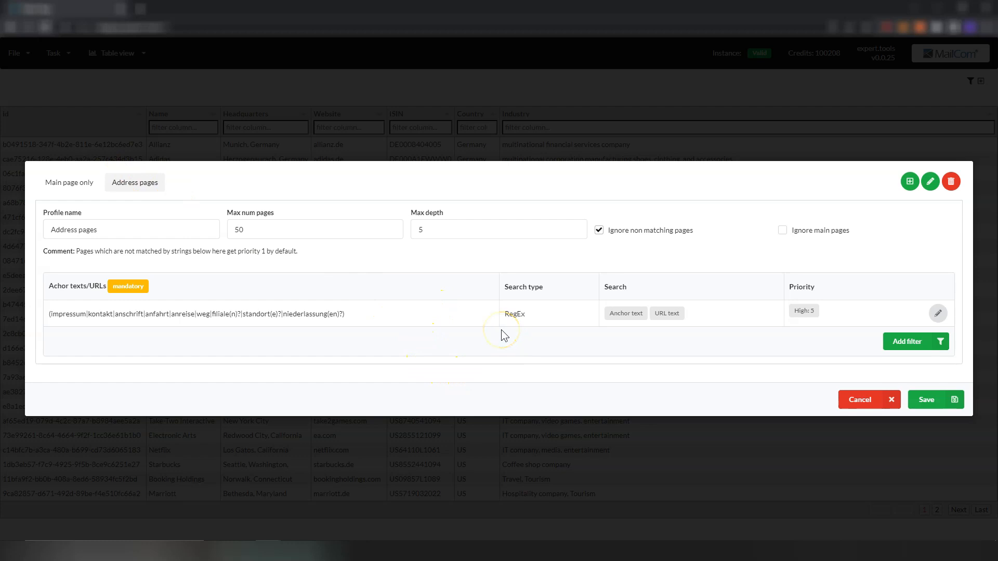
click(513, 400)
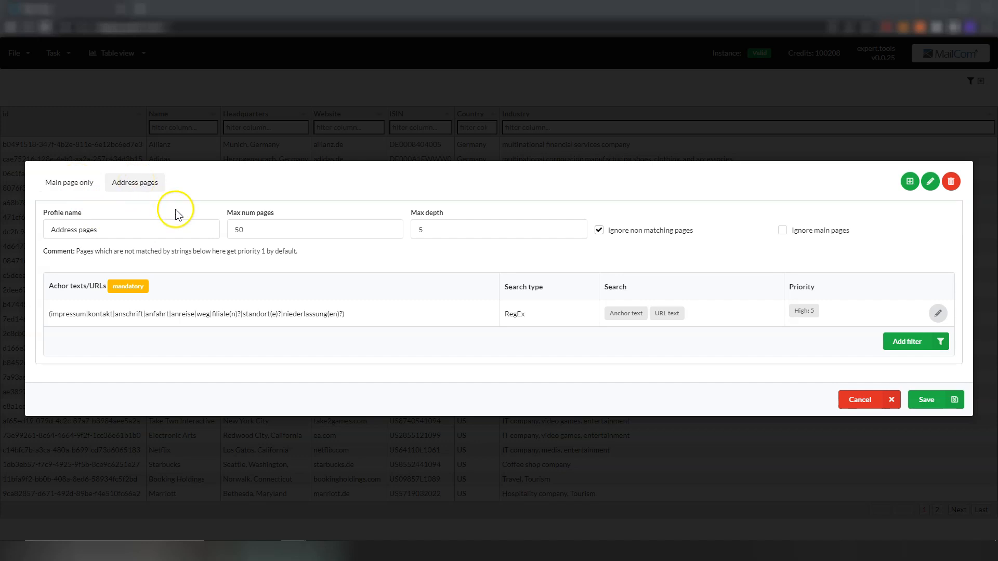
View the Main page only profile, return to Address pages and duplicate that profile as a new editable one.
click(83, 192)
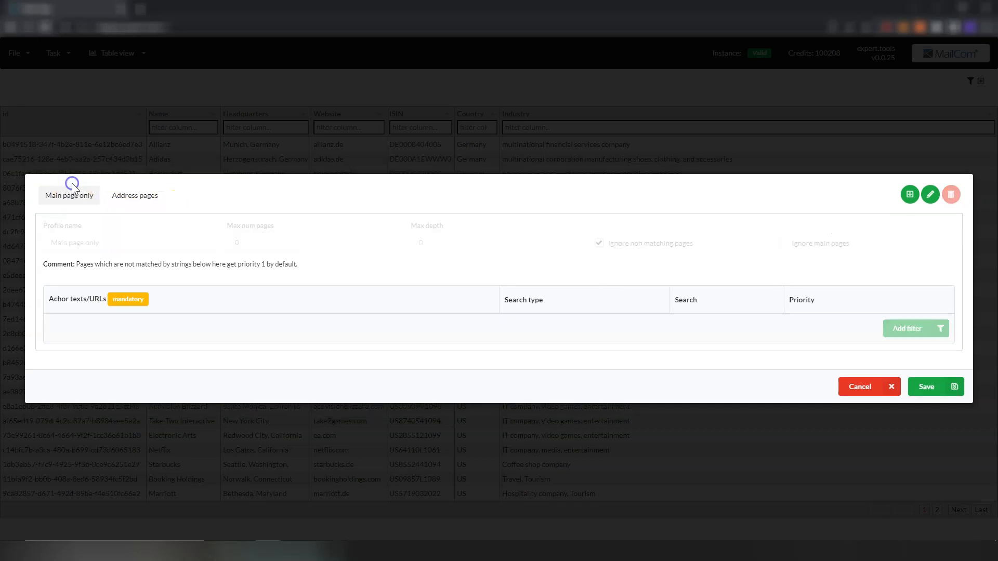
click(134, 191)
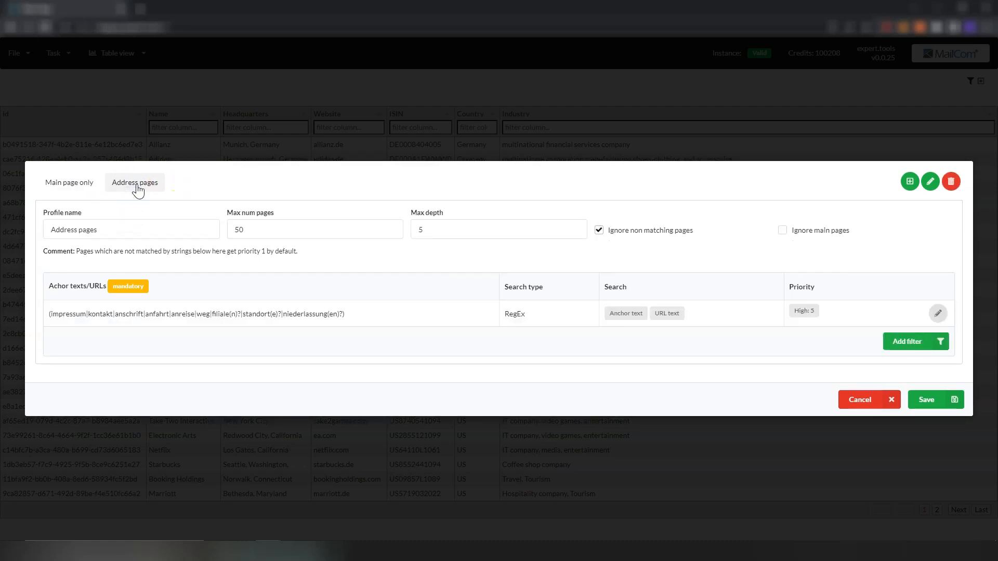
click(134, 185)
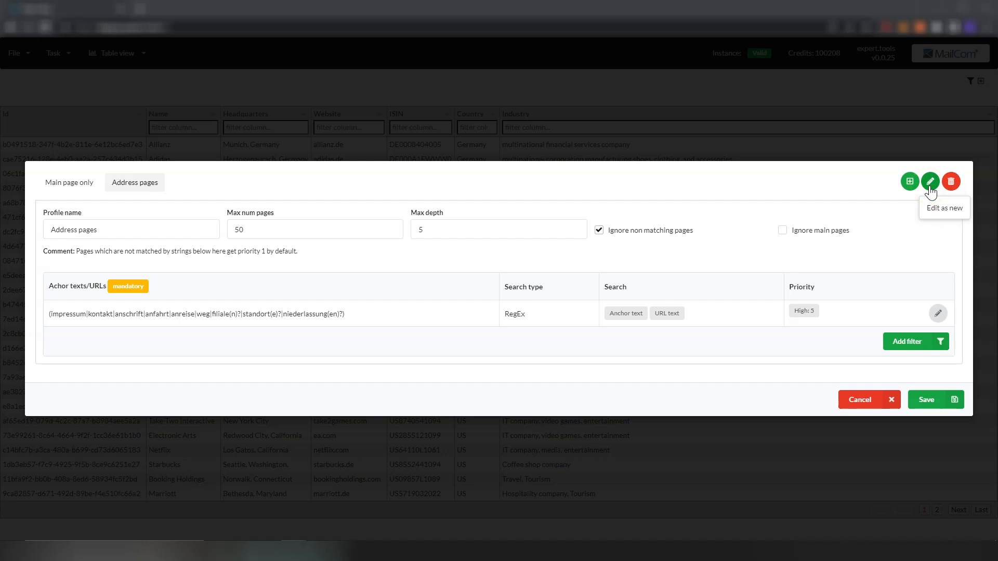
click(930, 182)
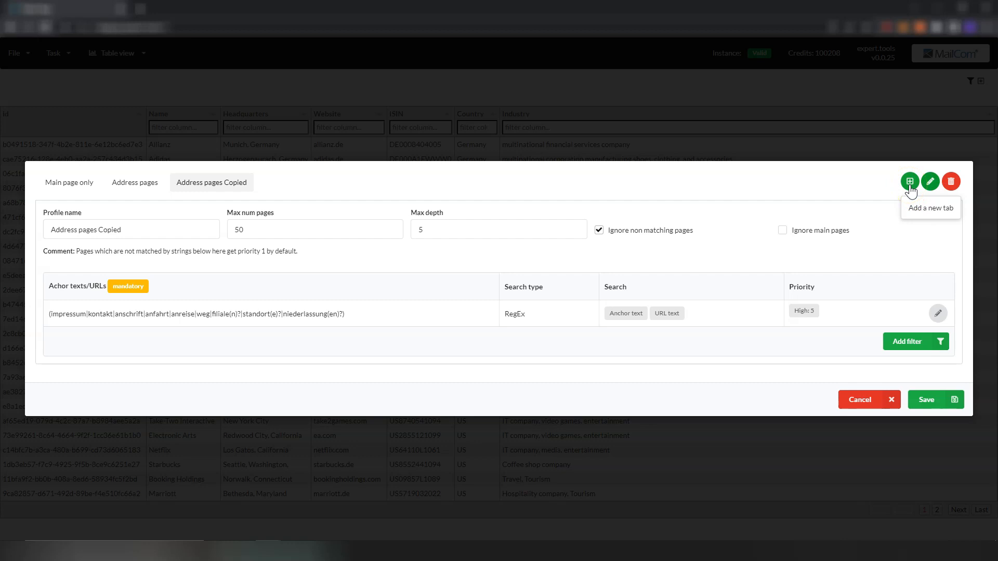
Add a blank crawler profile and name it "Career page search".
click(910, 187)
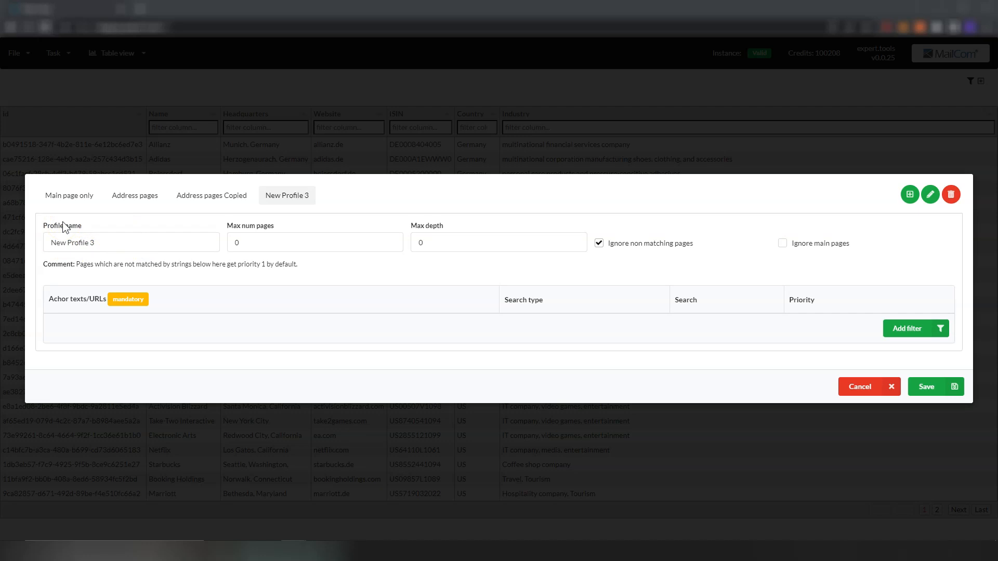
drag(100, 243, 46, 243)
key(BackSpace)
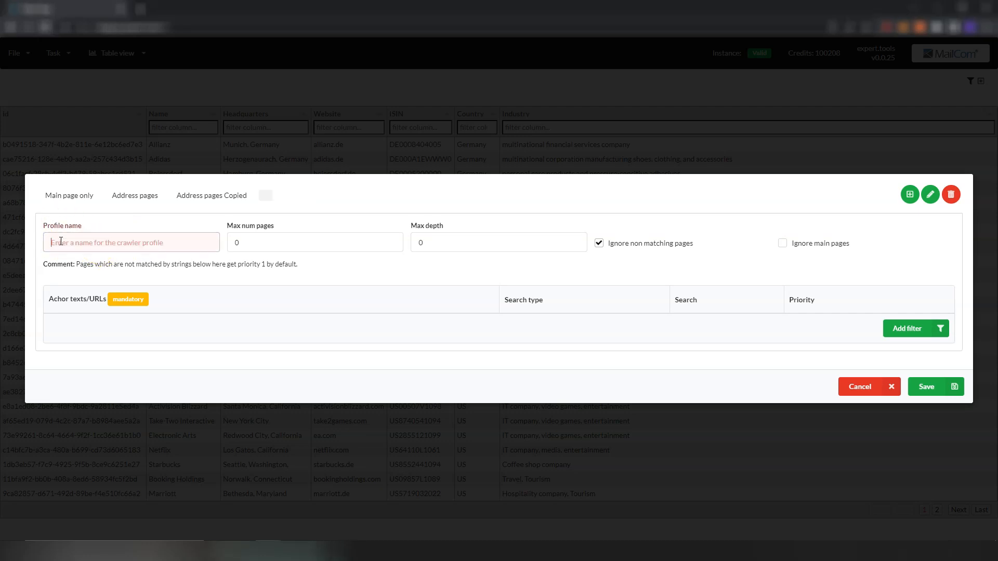
text(Career page search)
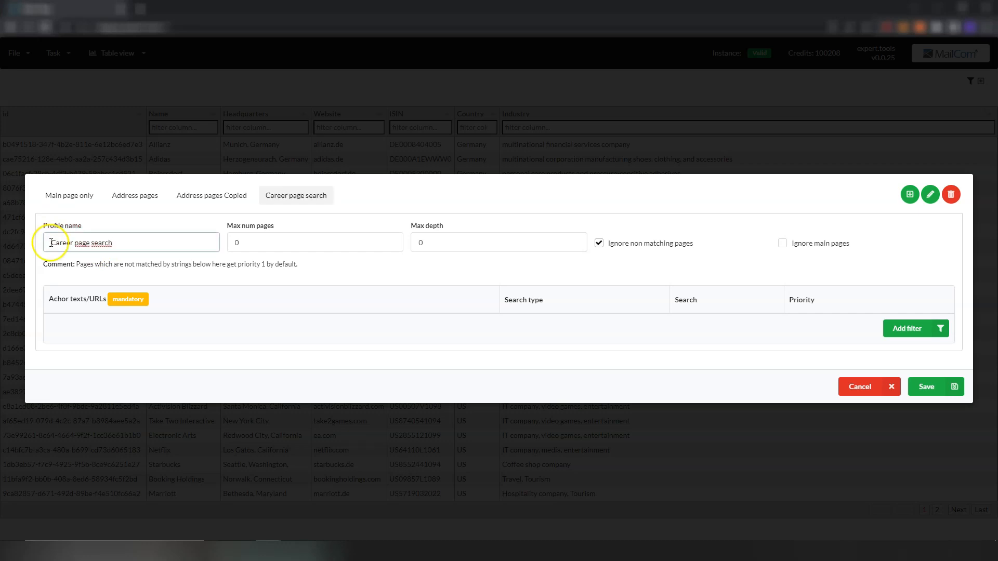
click(104, 229)
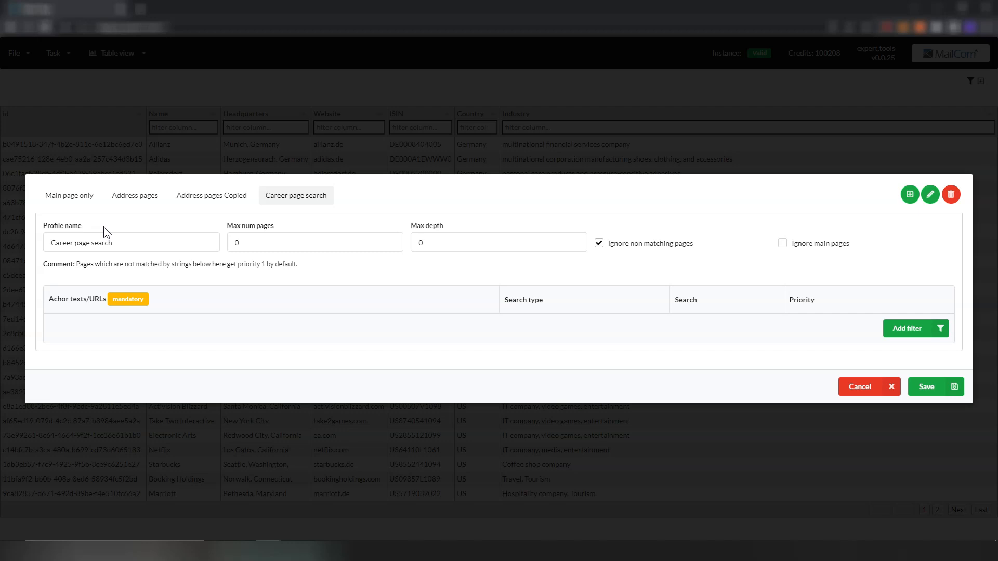
click(167, 224)
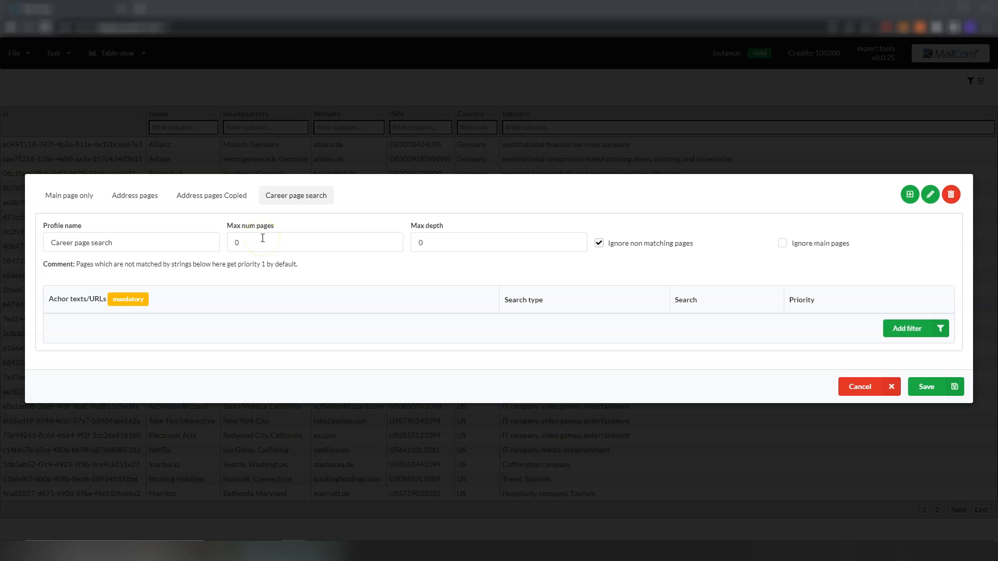
Limit the Career page search profile to a maximum of 5 pages and a maximum depth of 2.
click(235, 243)
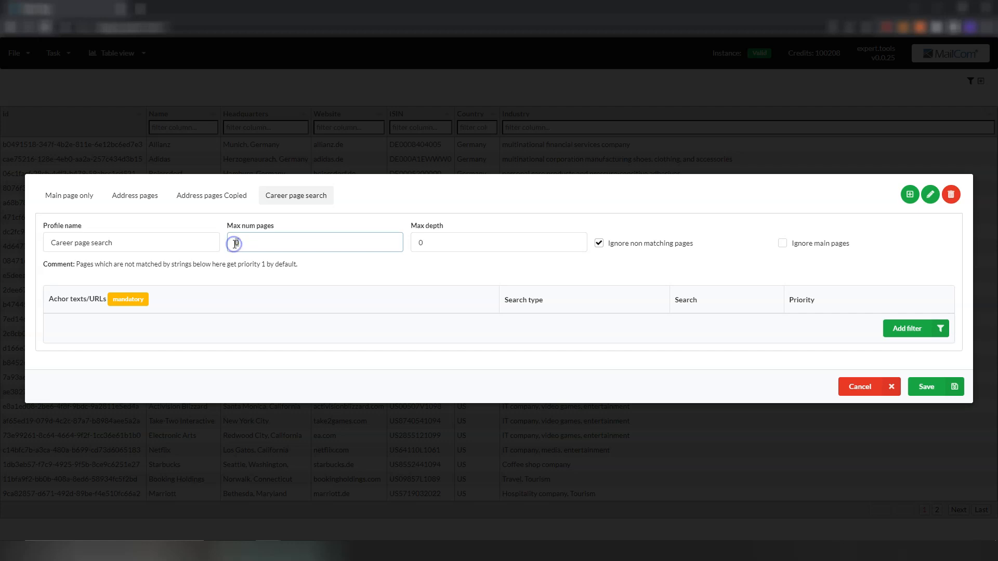
text(5)
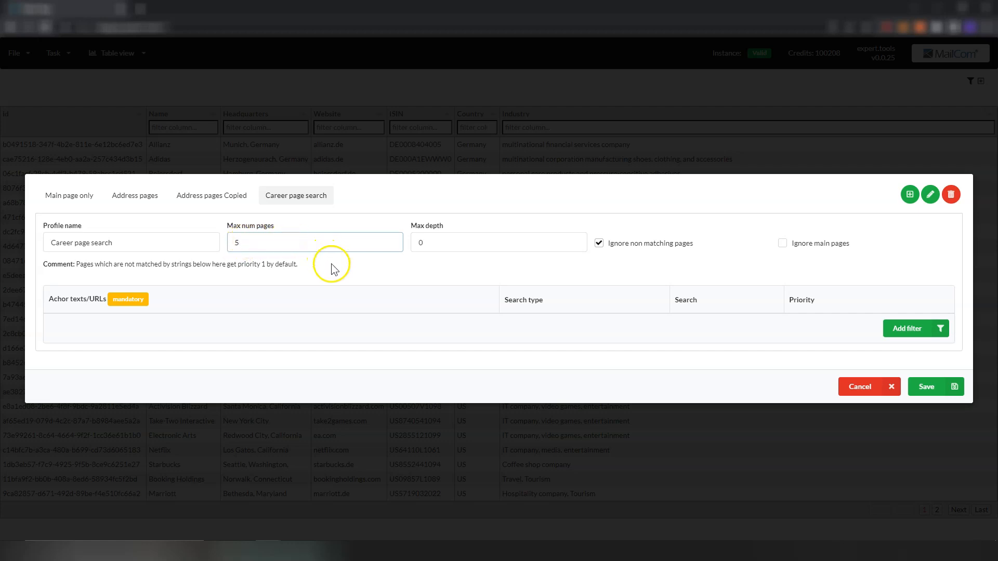
click(466, 229)
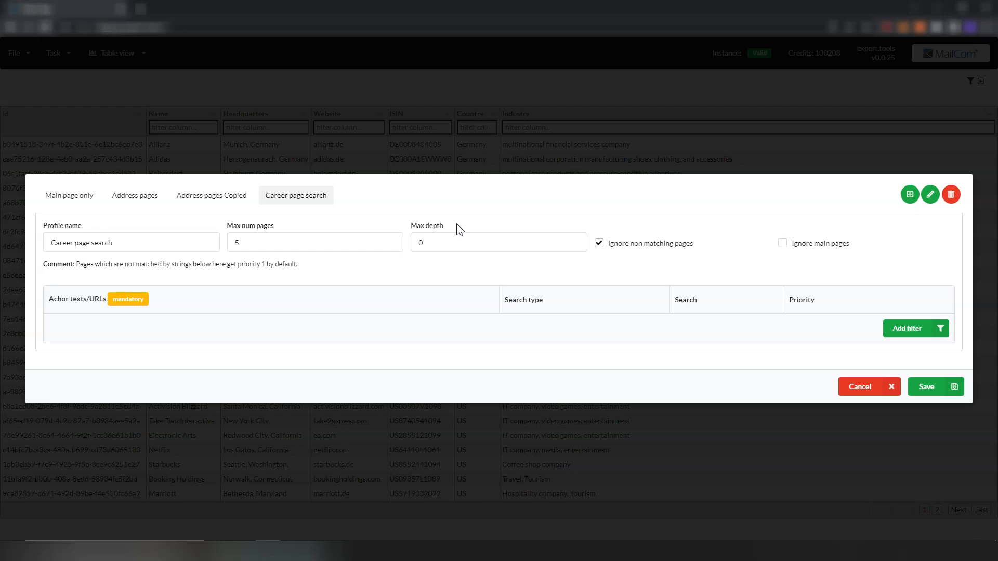
click(431, 241)
drag(428, 241, 419, 242)
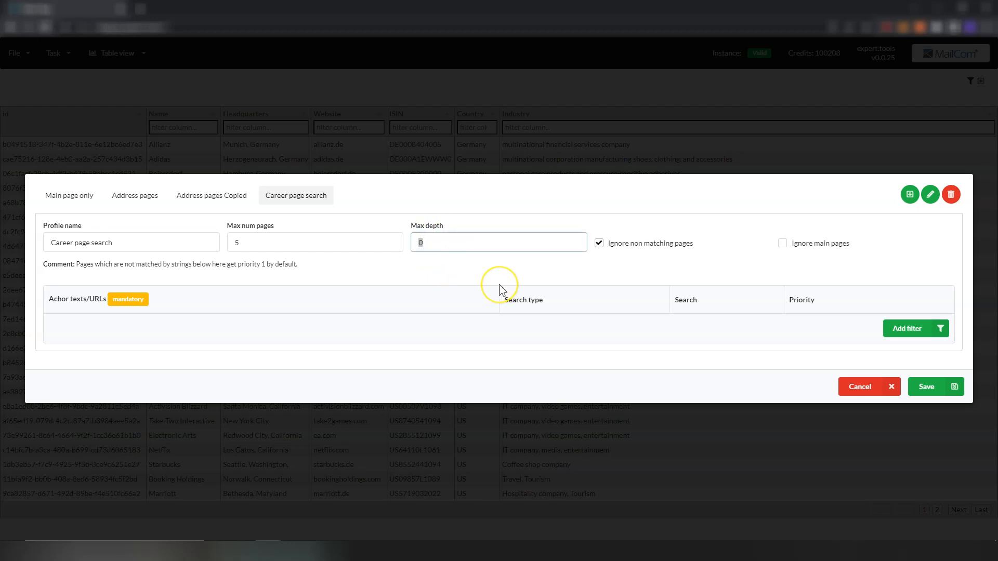
text(2)
click(496, 239)
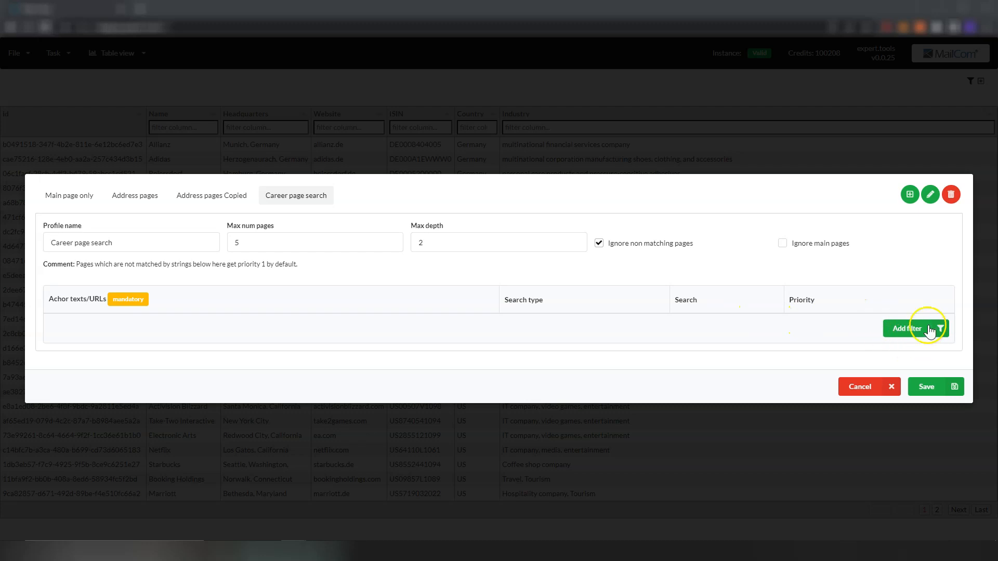
Add an empty anchor text/URL filter to the Career page search profile.
click(909, 337)
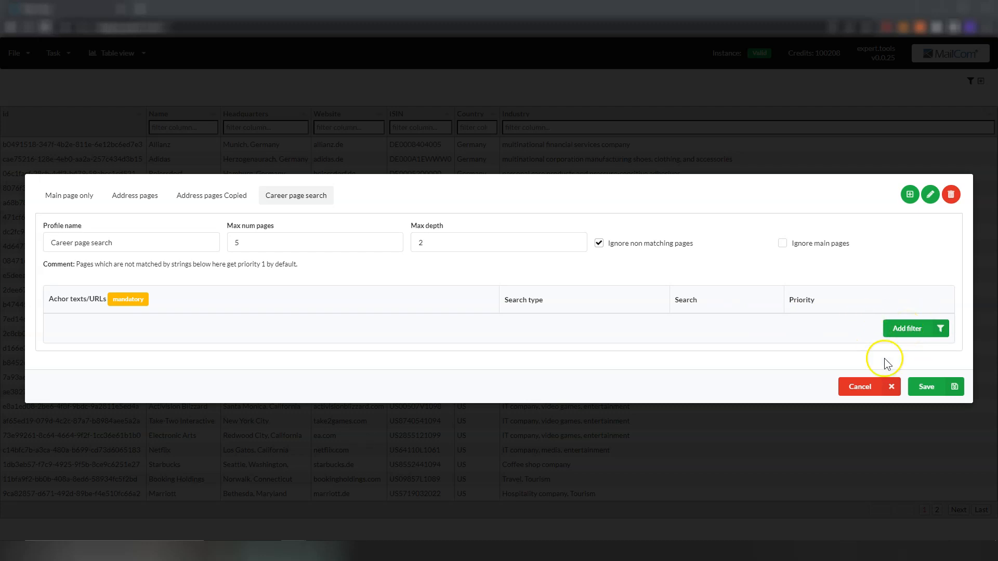
click(913, 328)
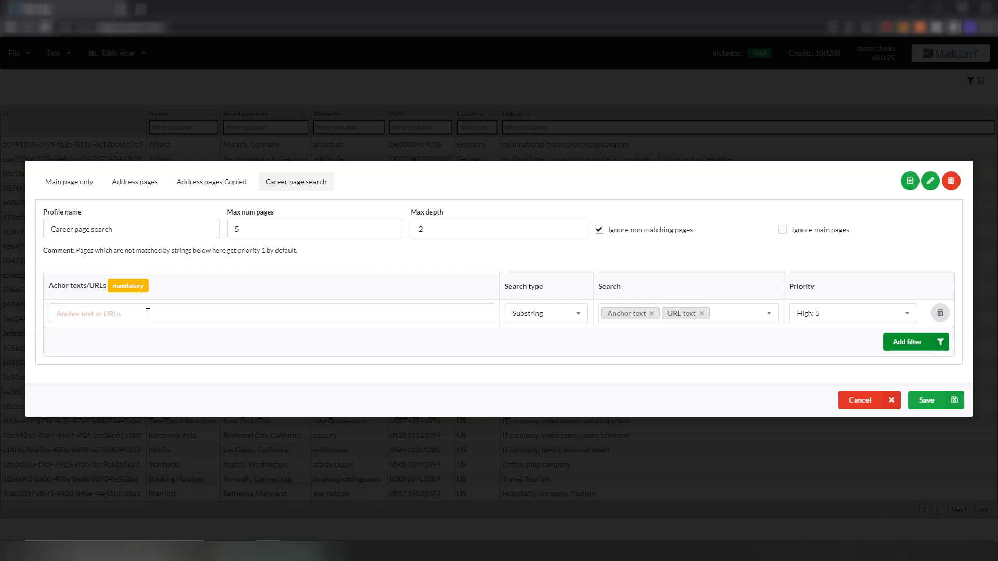
click(270, 311)
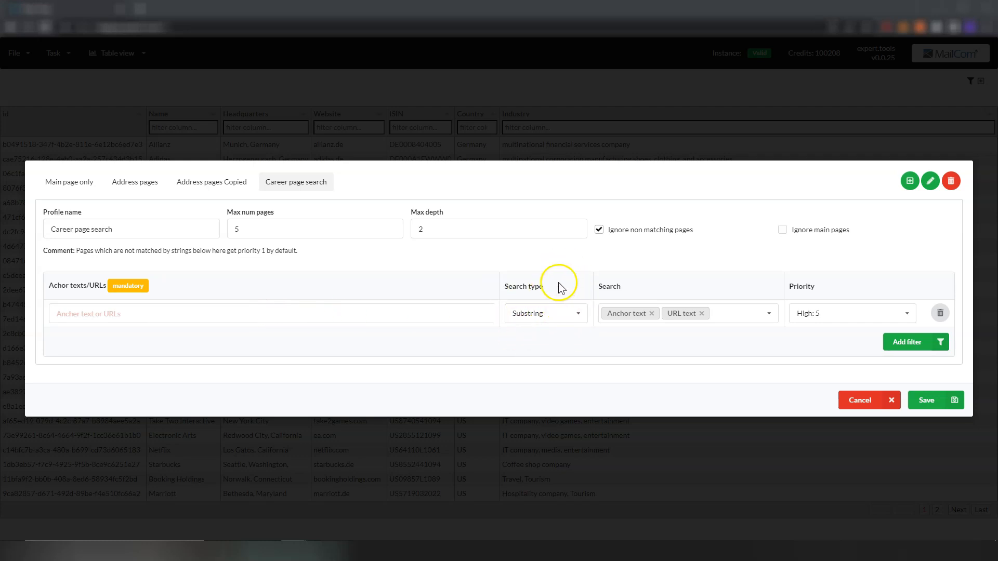
Review the available search types and set the new filter's search type to RegEx.
click(561, 313)
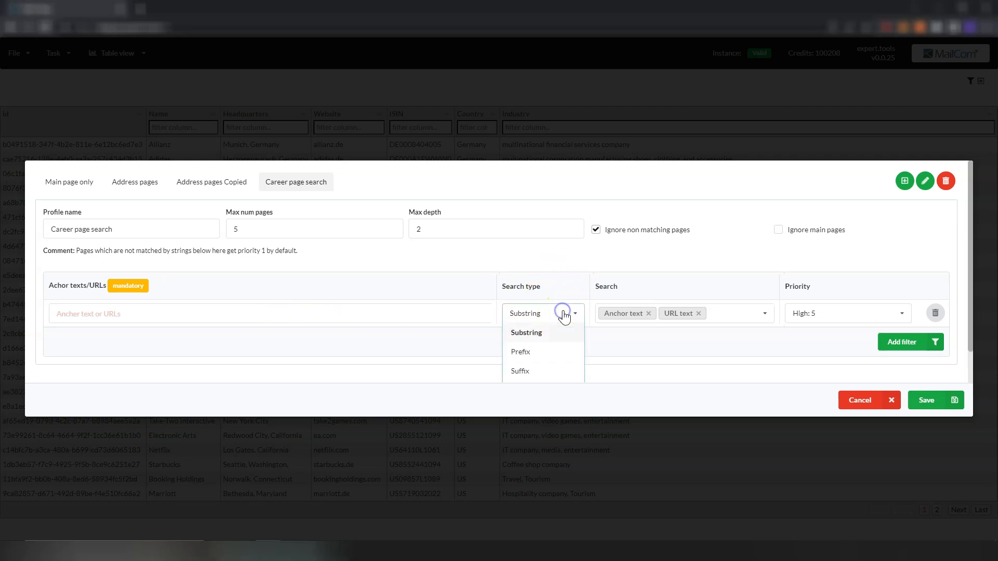
click(563, 352)
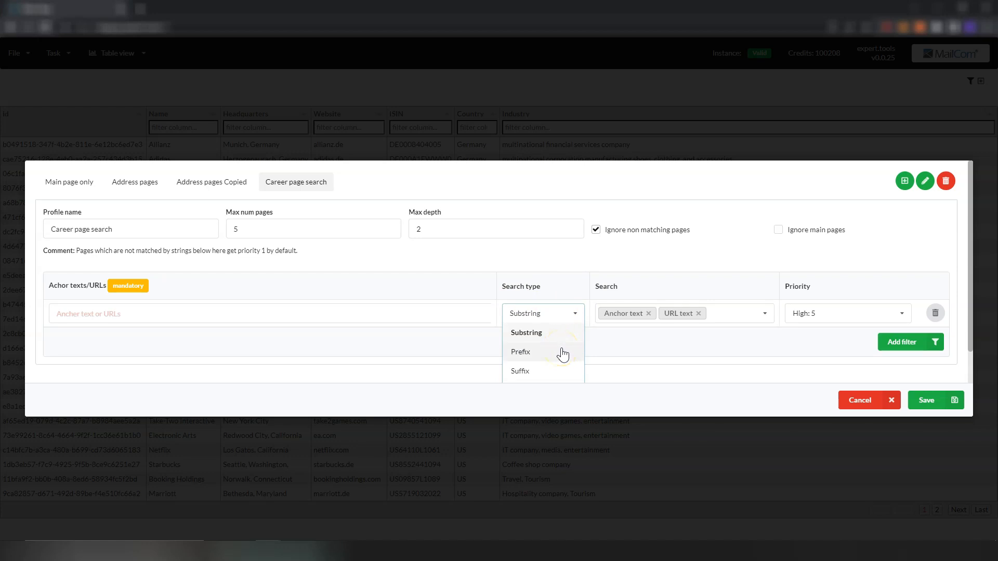
click(560, 373)
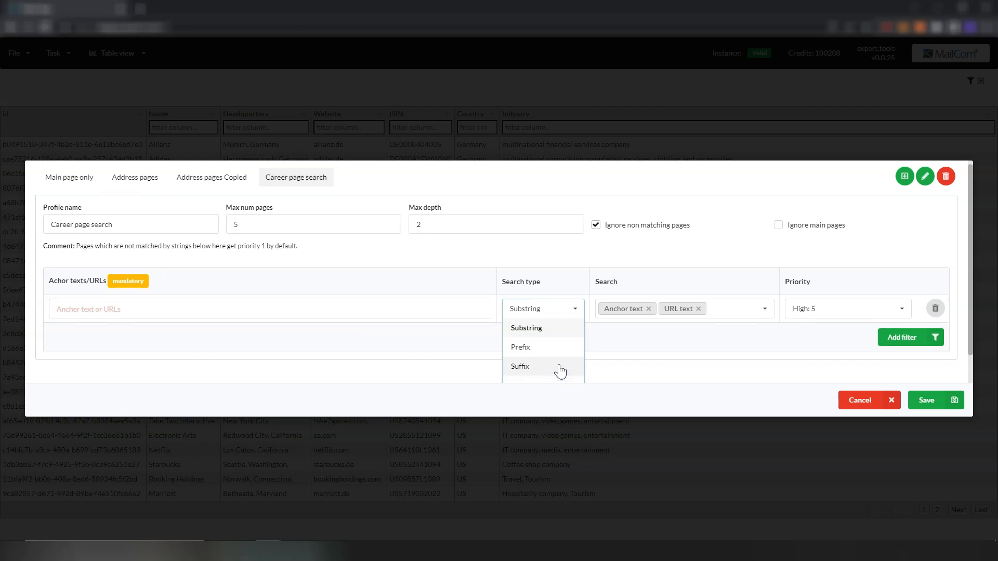
scroll(558, 372, down, 1)
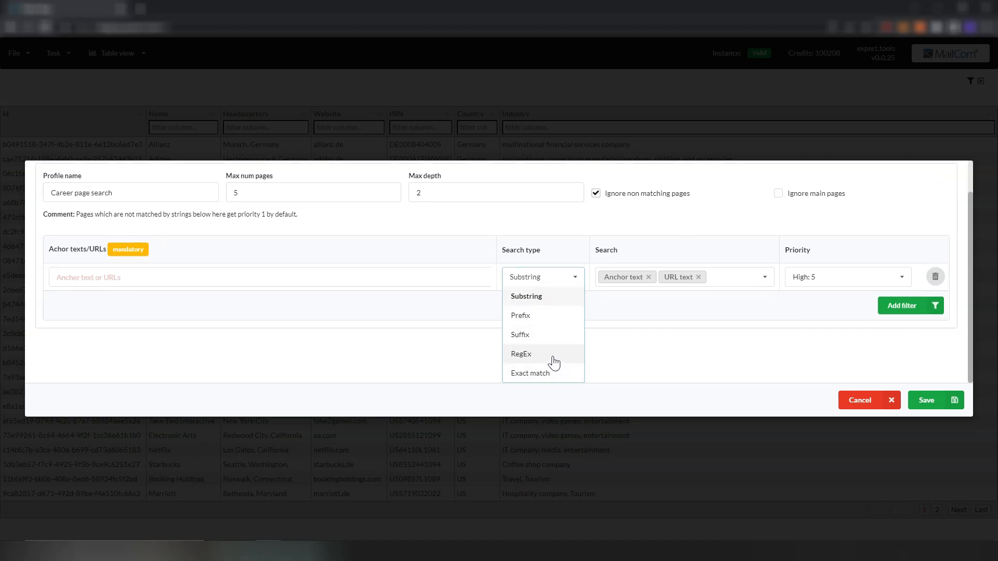
click(556, 372)
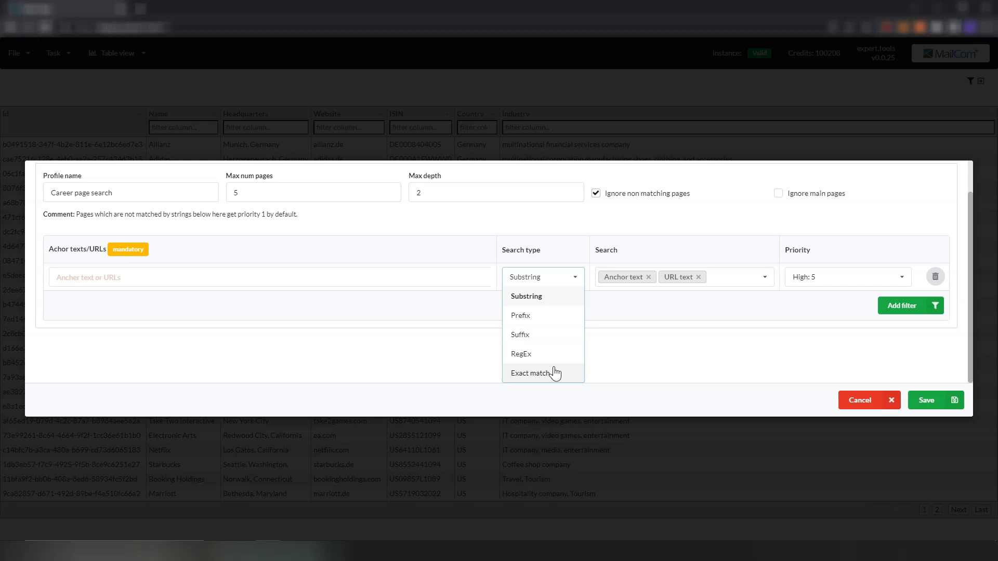
click(548, 375)
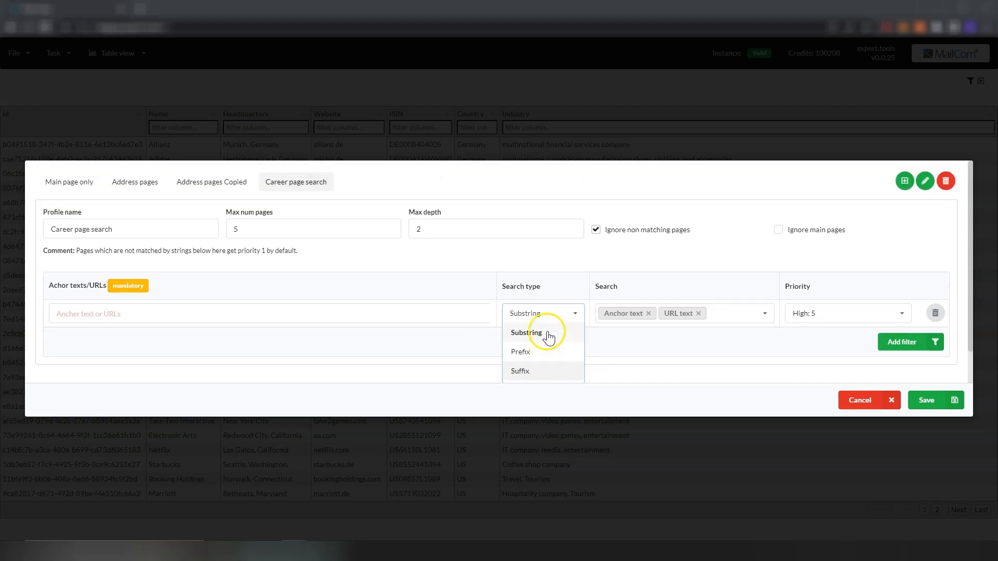
click(545, 353)
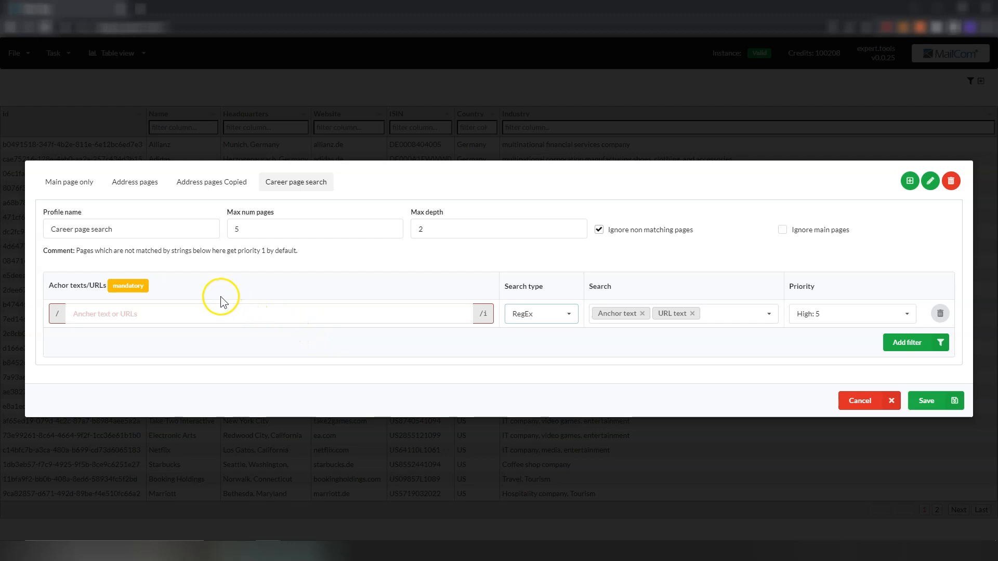
Enter the pattern (karriere|career(s)?|job(s)?) as the filter's anchor text/URL expression.
click(215, 313)
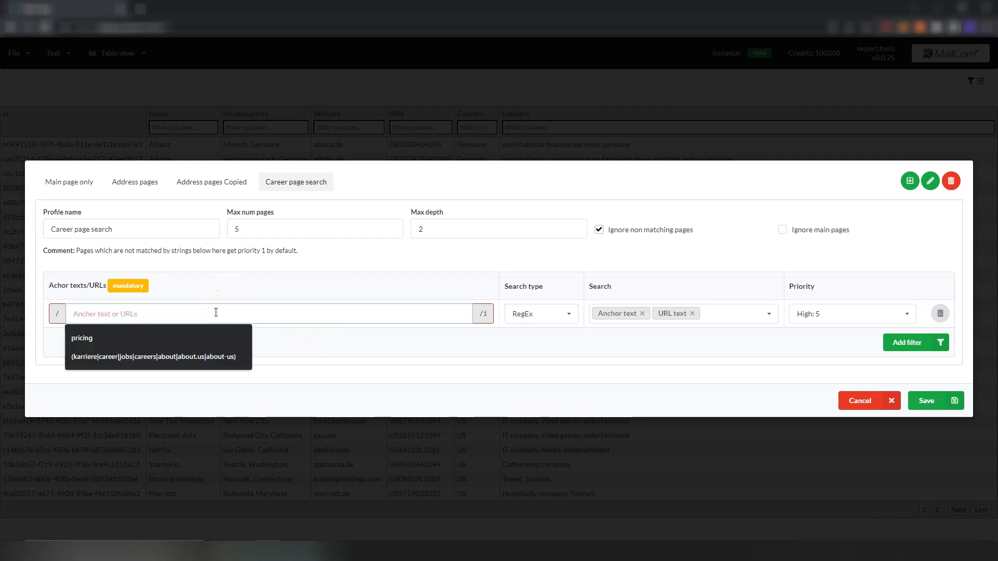
text((karriere|career(s)?|job(s)?))
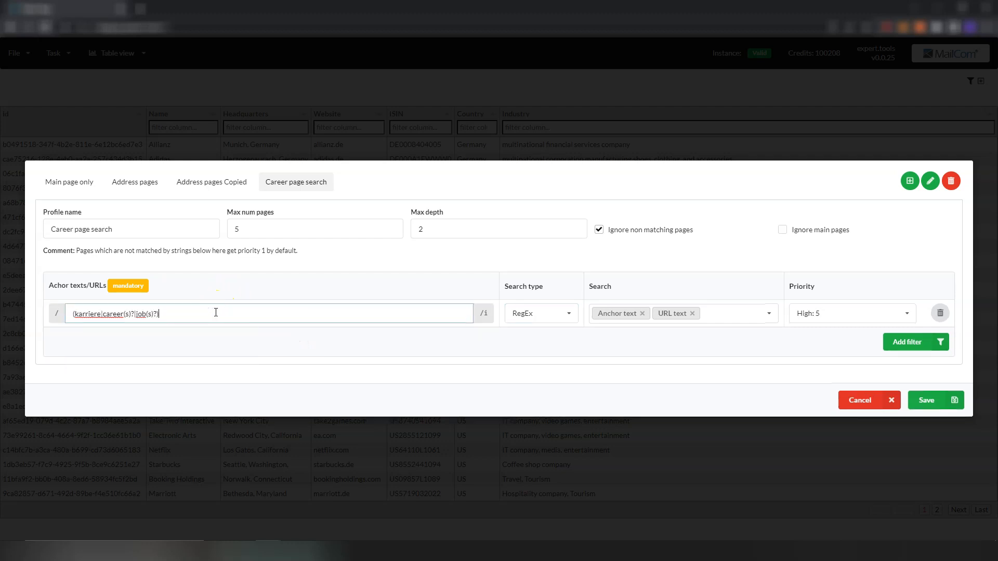
click(264, 338)
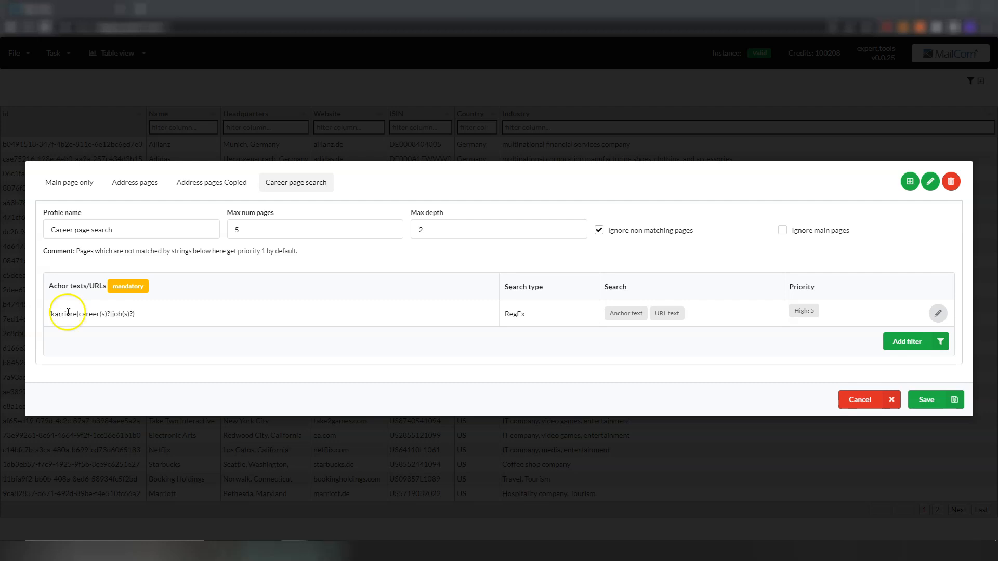
Reopen the career filter for editing and choose High: 5 as its priority.
click(939, 314)
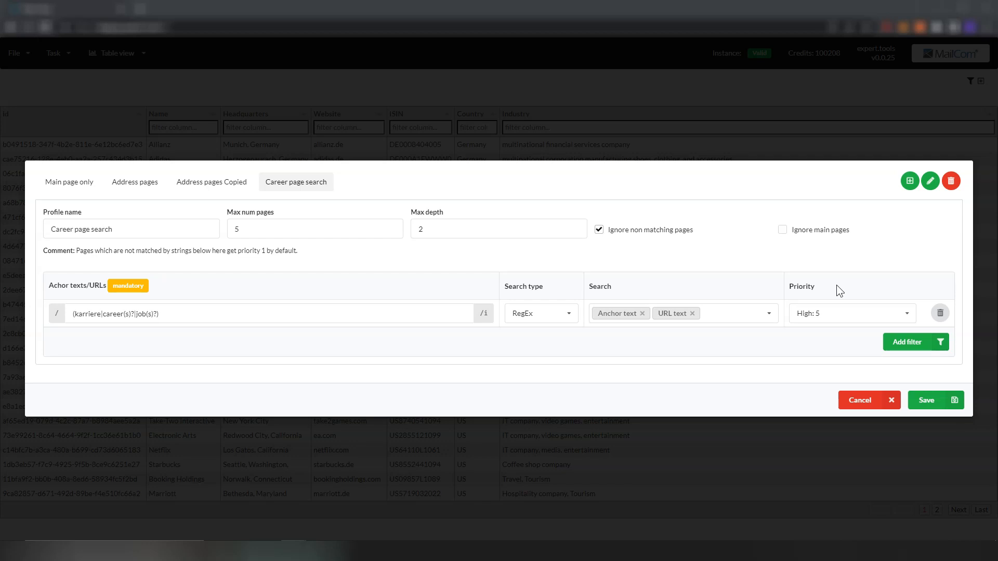
click(842, 314)
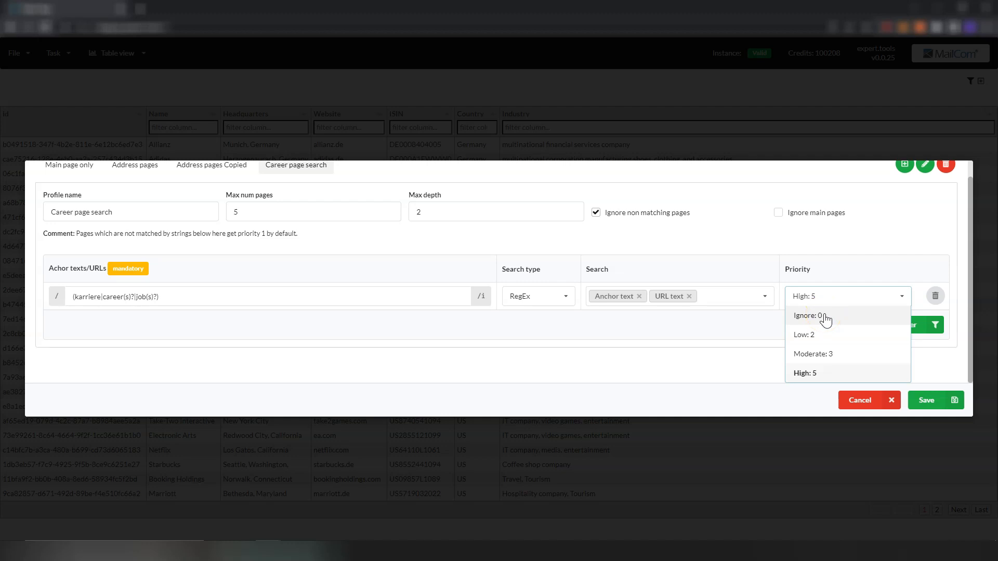
click(829, 373)
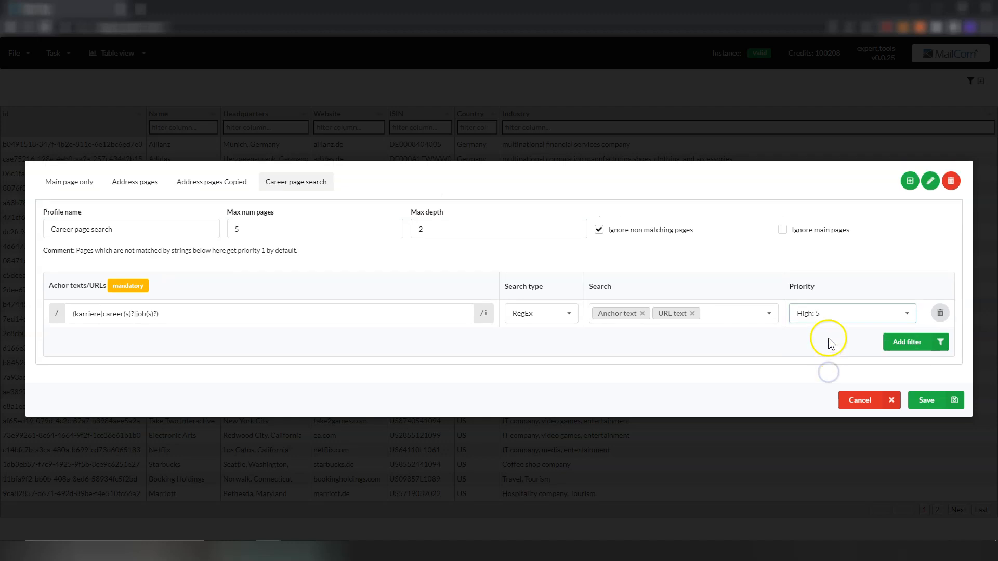
click(829, 338)
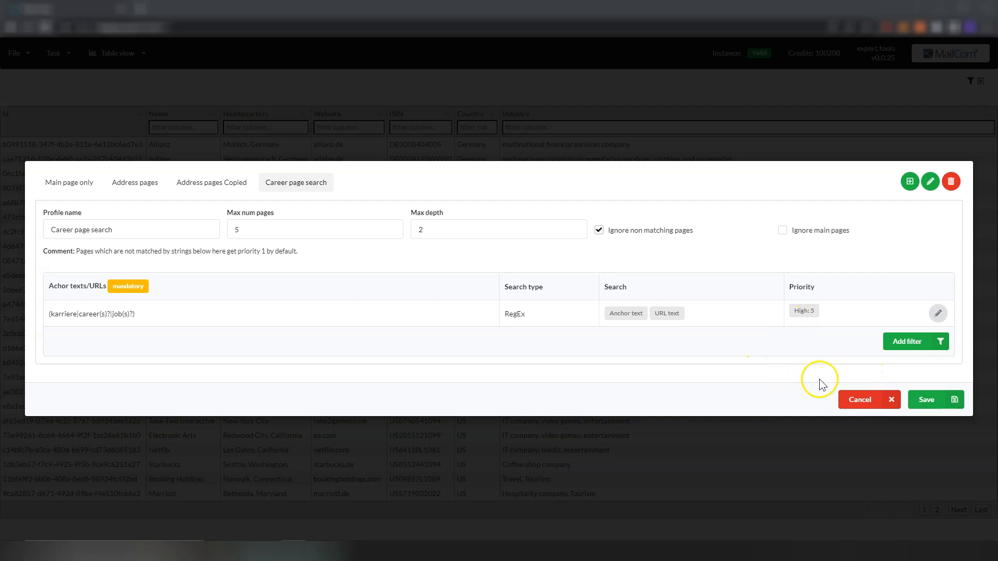
Save the Career page search profile and open the Keyword search task.
click(926, 400)
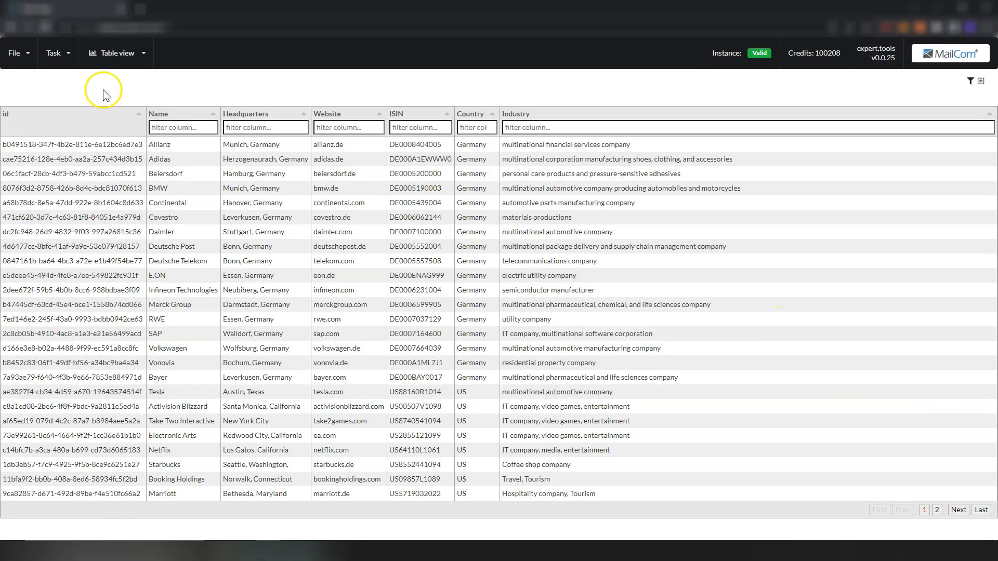
click(54, 52)
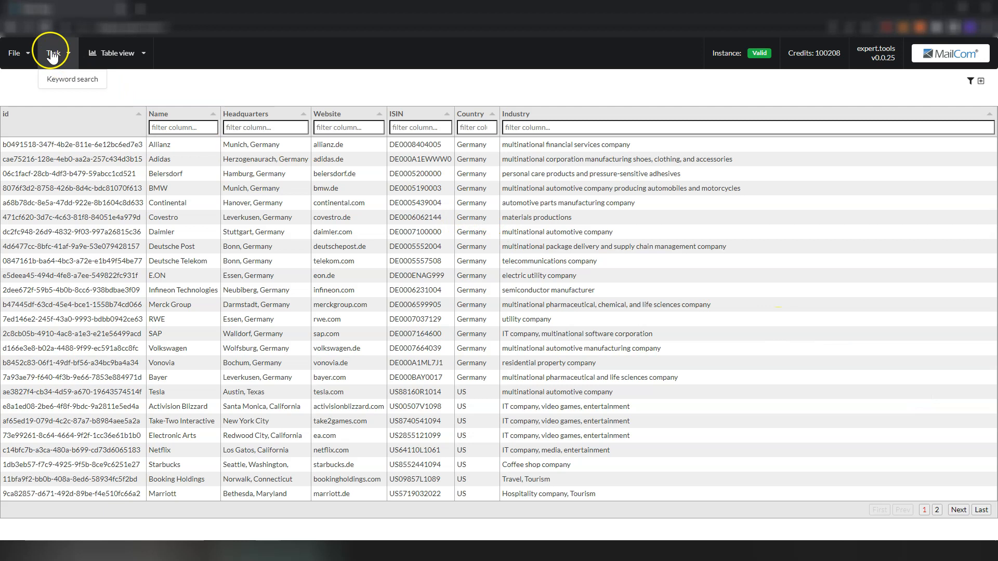
click(67, 82)
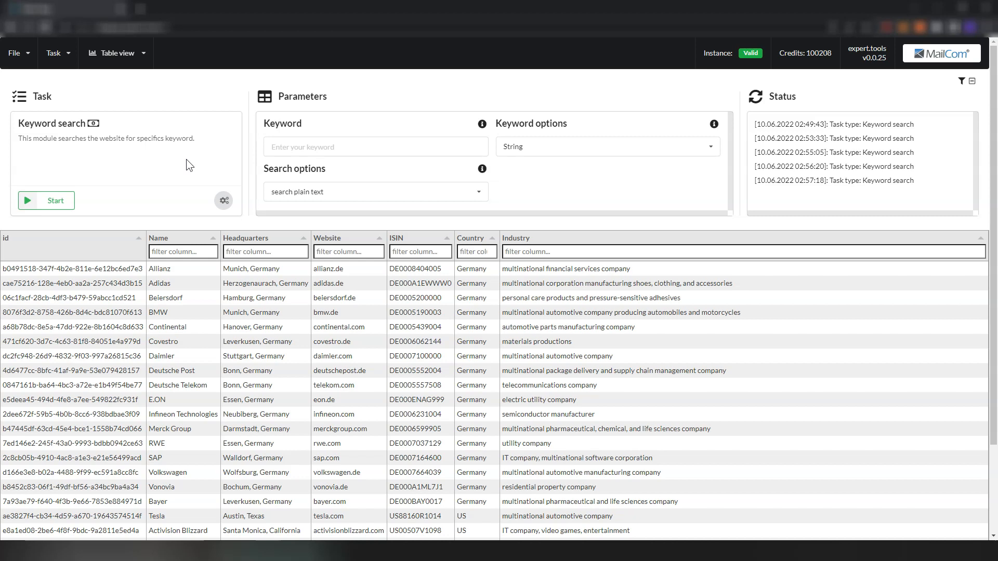
click(137, 158)
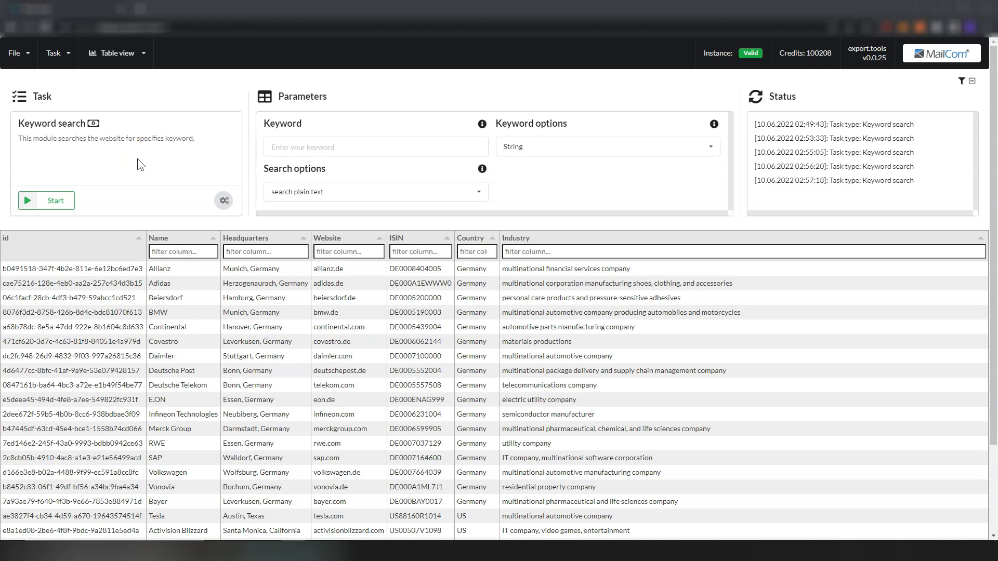
Set the keyword option to RegEx and enter (intern\s|internship|student) as the keyword.
click(557, 146)
click(551, 184)
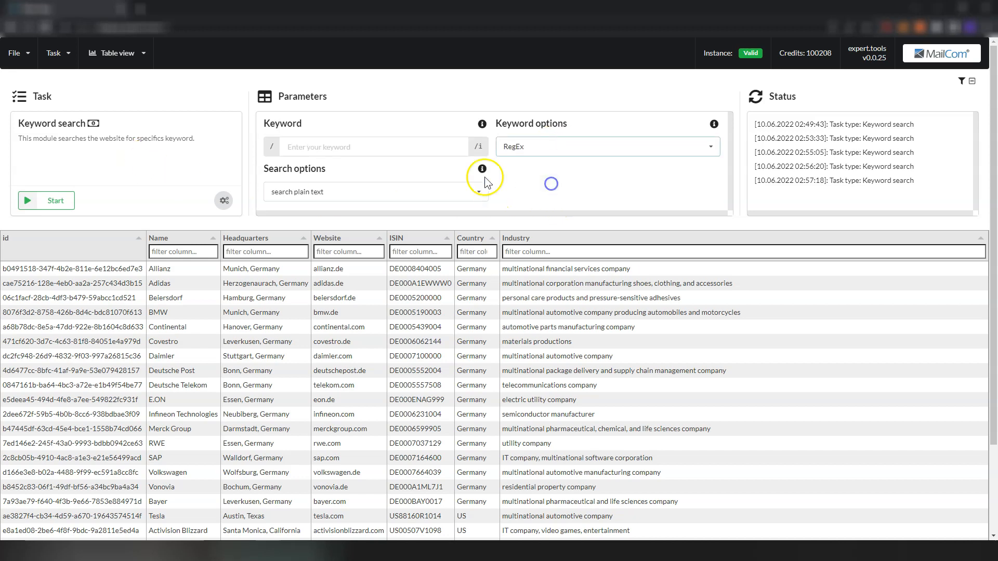
click(402, 147)
text((intern\s|internship|student))
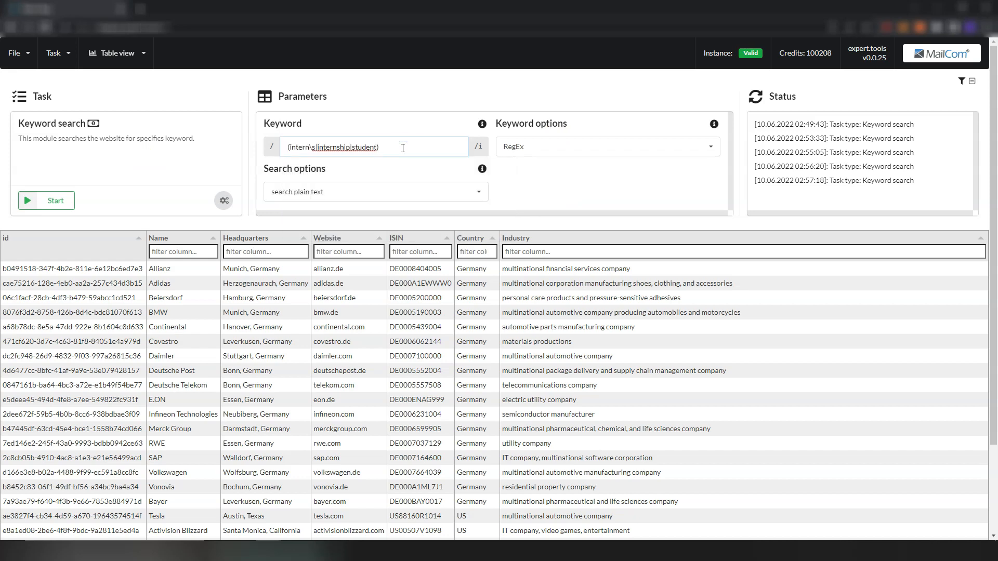
click(411, 163)
click(161, 158)
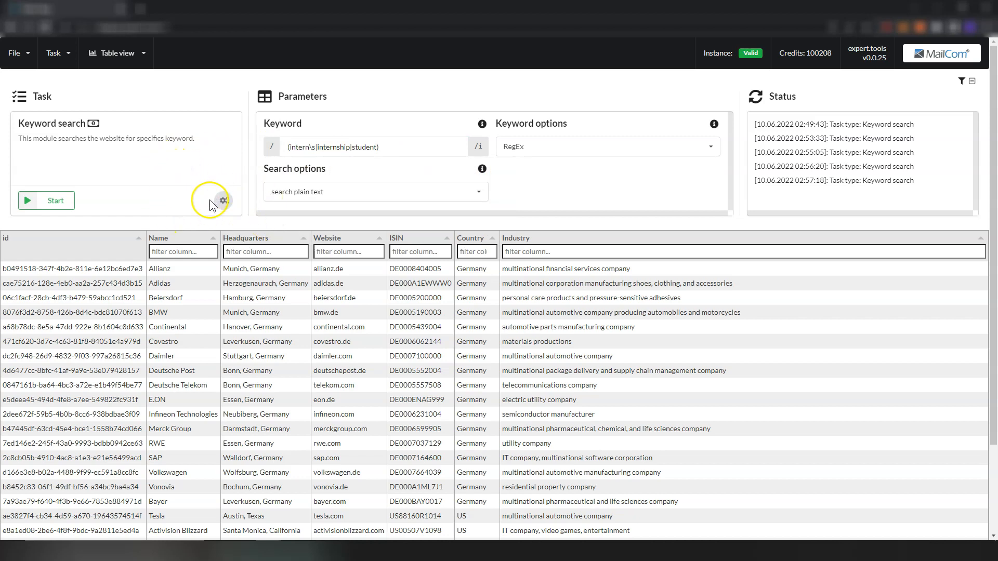
Configure the keyword search to take its website input from the Website column and review the output column options.
click(223, 204)
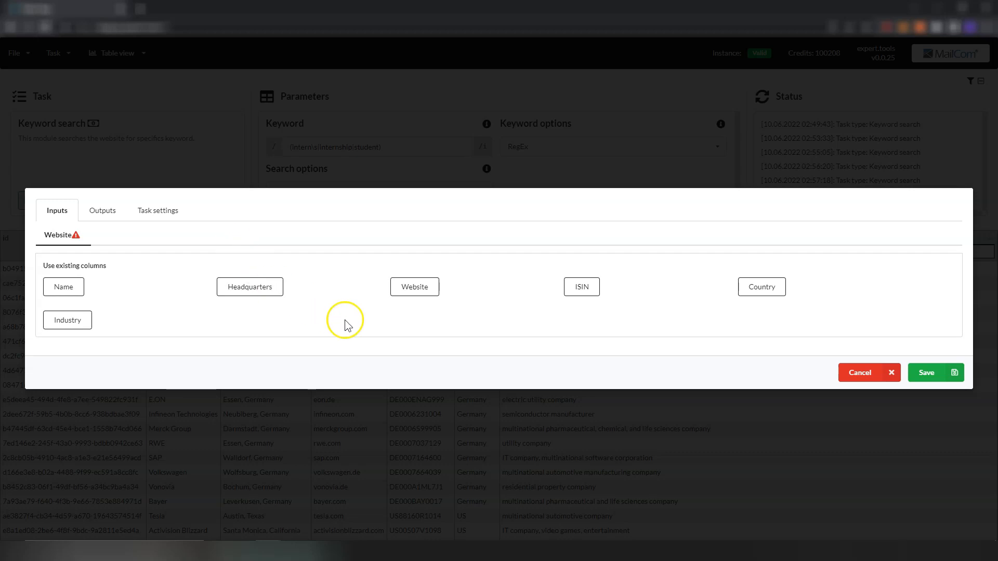
click(417, 291)
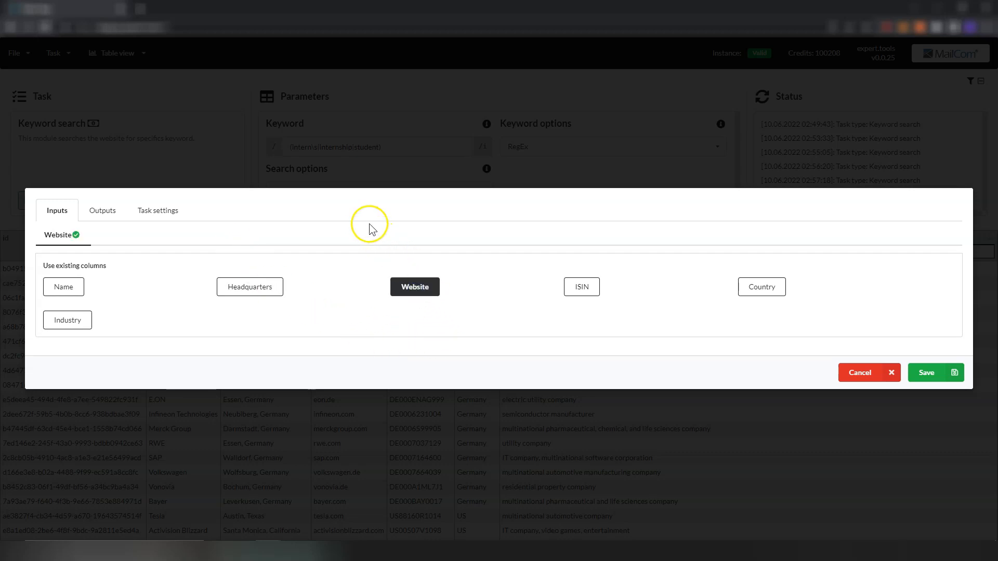
click(103, 213)
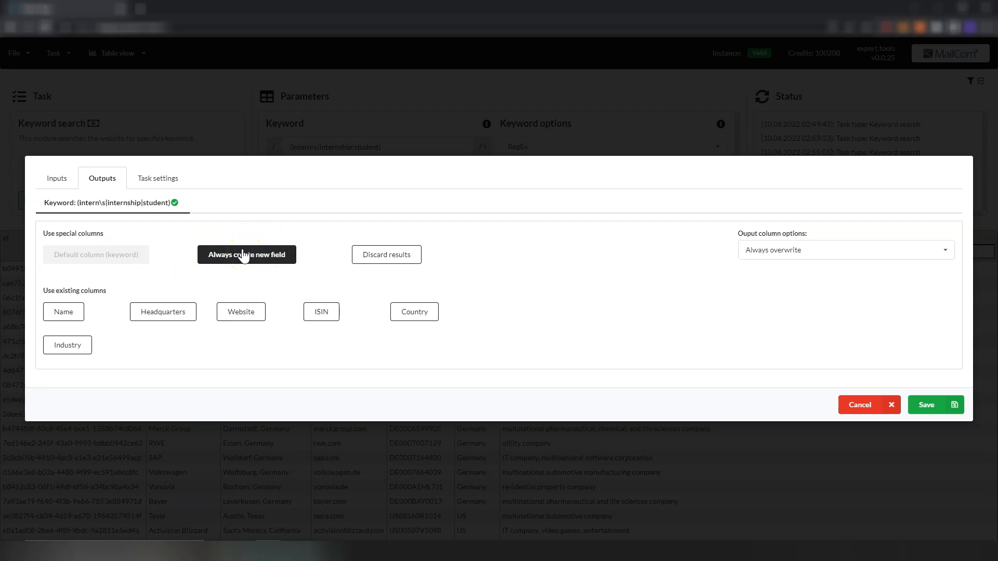
Choose Career page search as the task's crawler profile and save the task configuration.
click(158, 179)
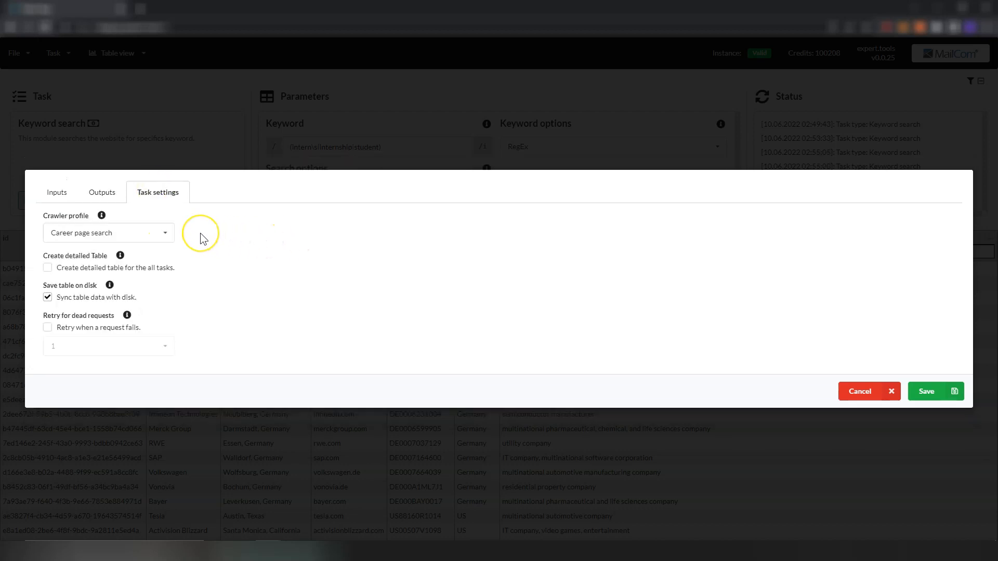
click(127, 232)
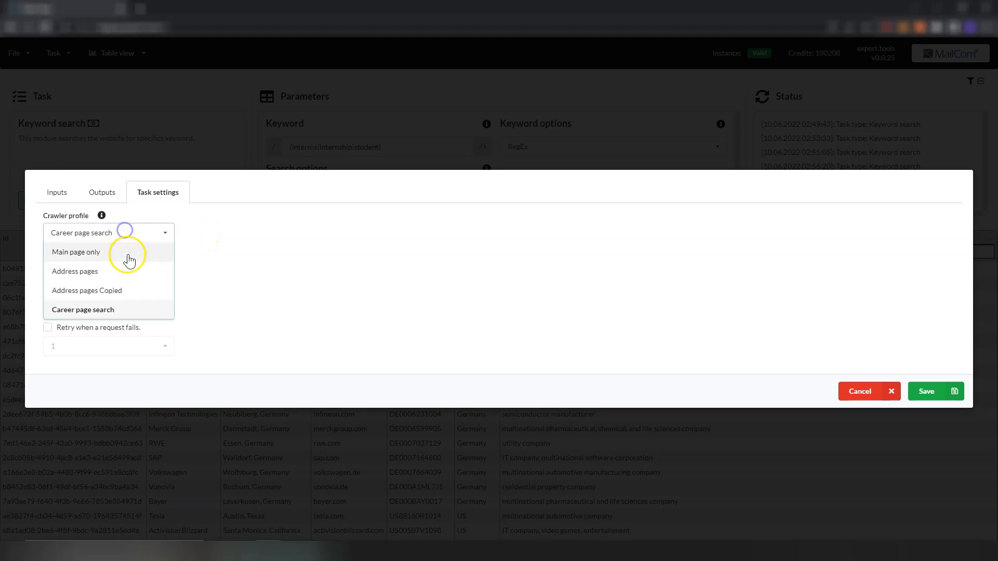
click(123, 311)
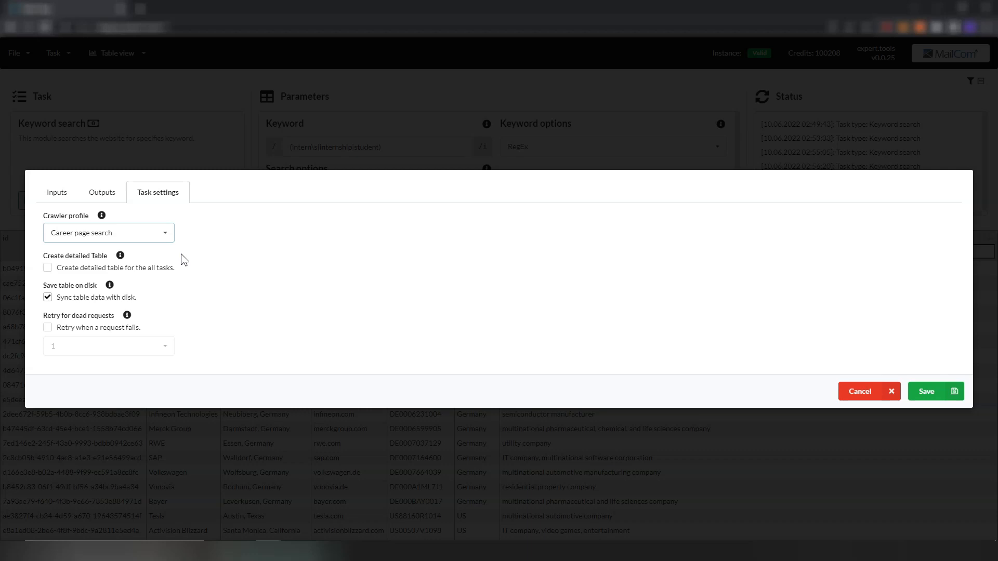
click(928, 395)
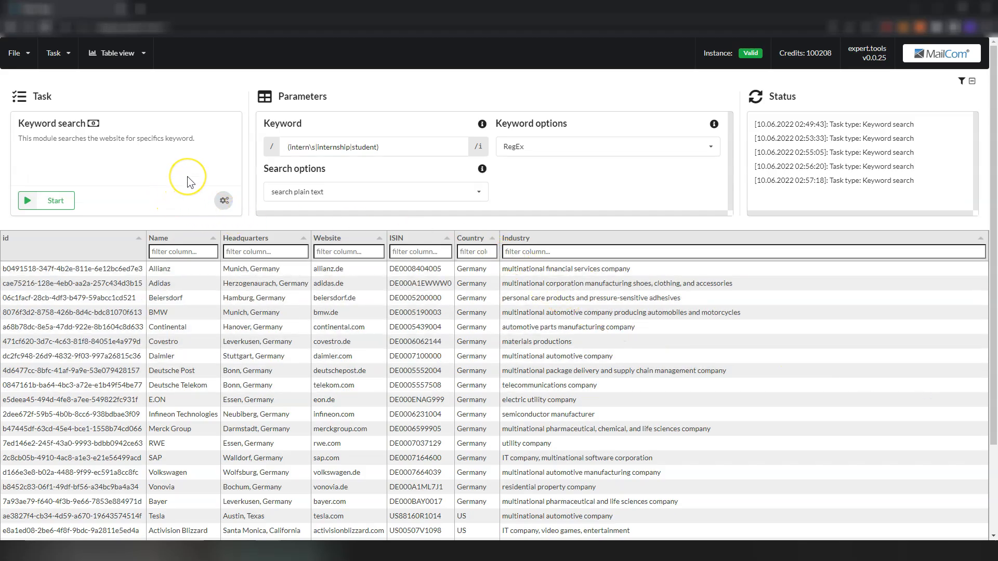
Run the keyword search, consenting to data transmission and processing and allowing changes to the Expert folder to be saved.
click(58, 204)
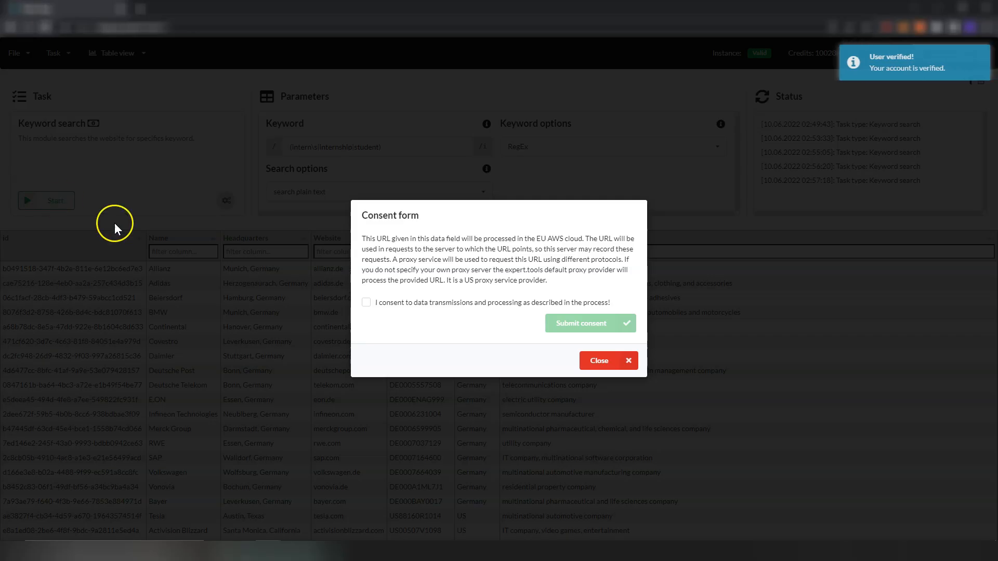
click(372, 308)
click(589, 333)
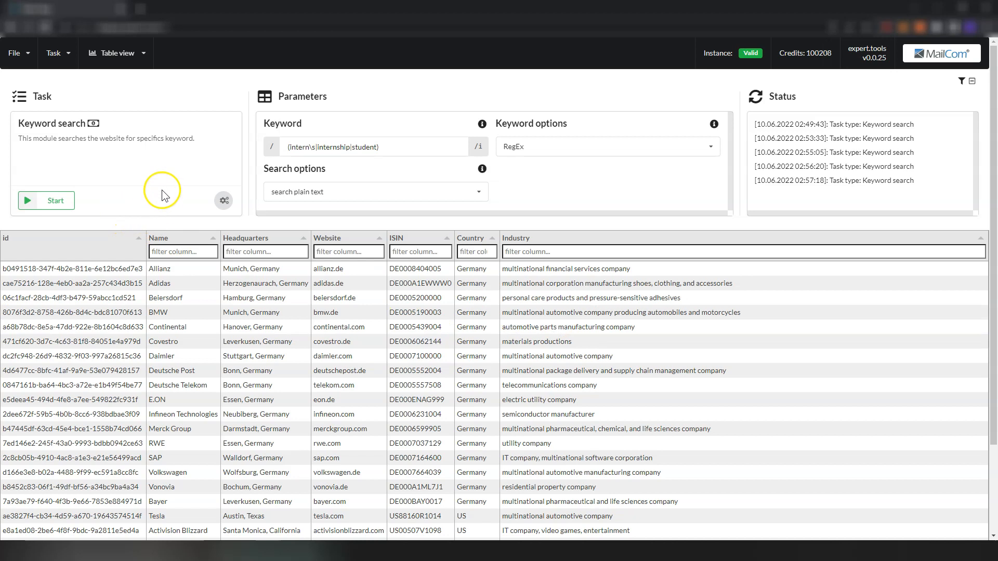
click(45, 201)
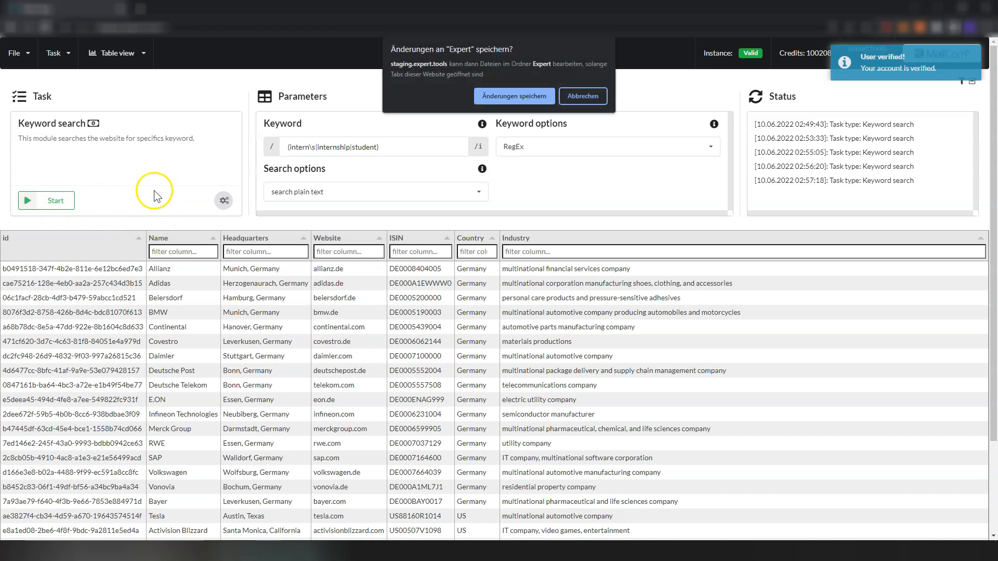
click(512, 111)
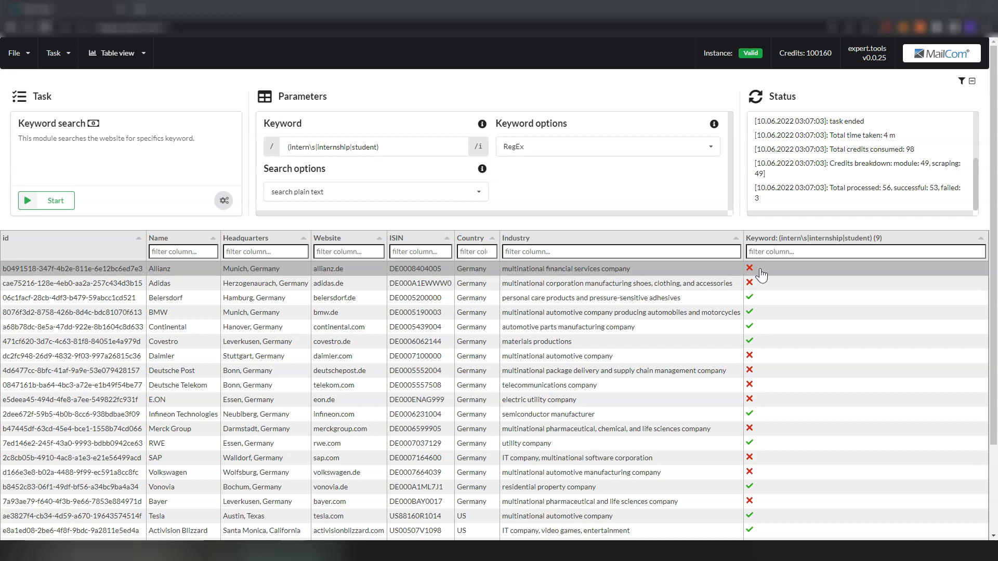
Filter the keyword result column by true to examine the matching companies, and clear the filter.
click(756, 300)
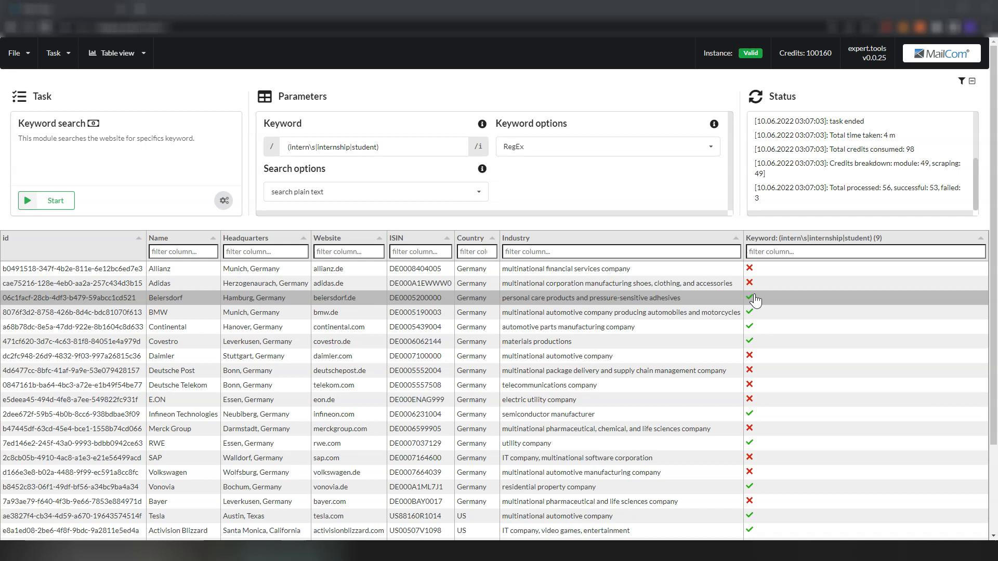
click(780, 249)
text(true)
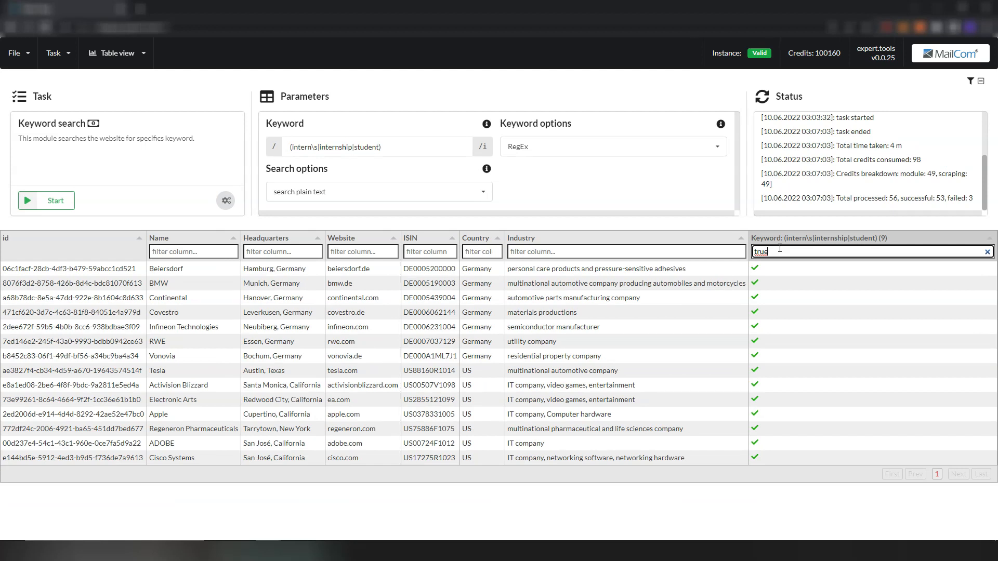
key(BackSpace)
key(BackSpace)
key(BackSpace)
key(BackSpace)
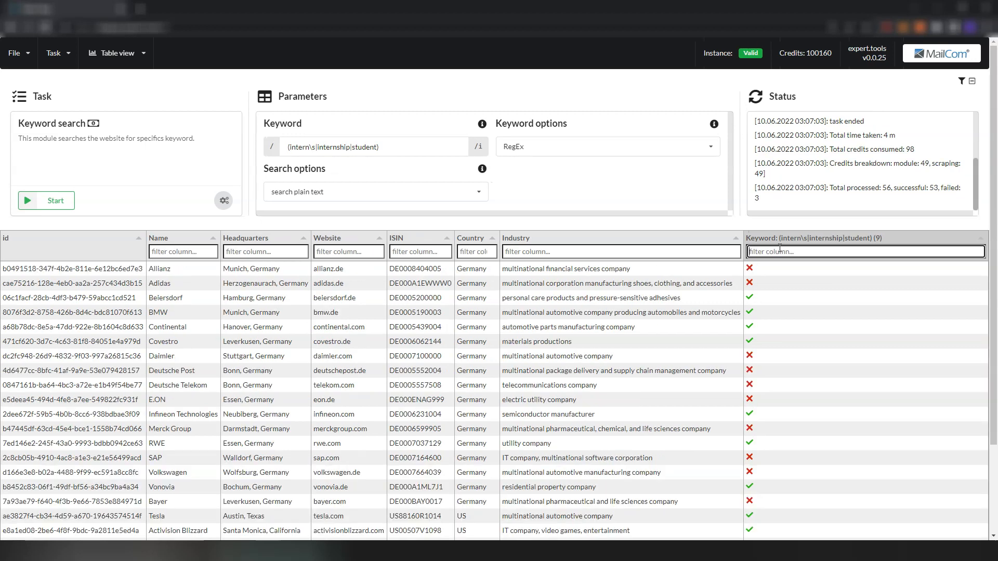
Filter the keyword result column by false to examine the companies without a match, and clear the filter.
text(false)
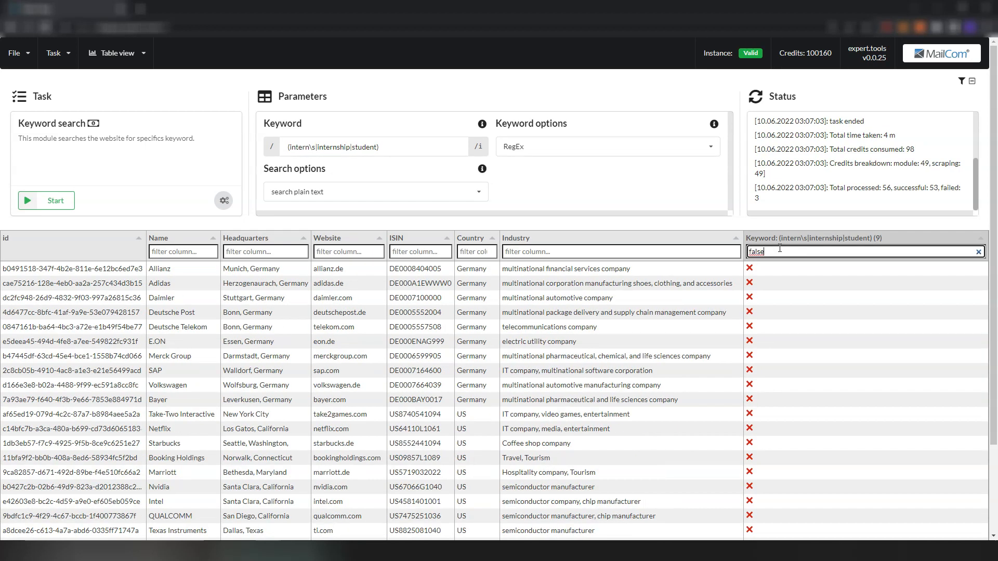
key(BackSpace)
key(BackSpace)
key(BackSpace)
key(BackSpace)
key(BackSpace)
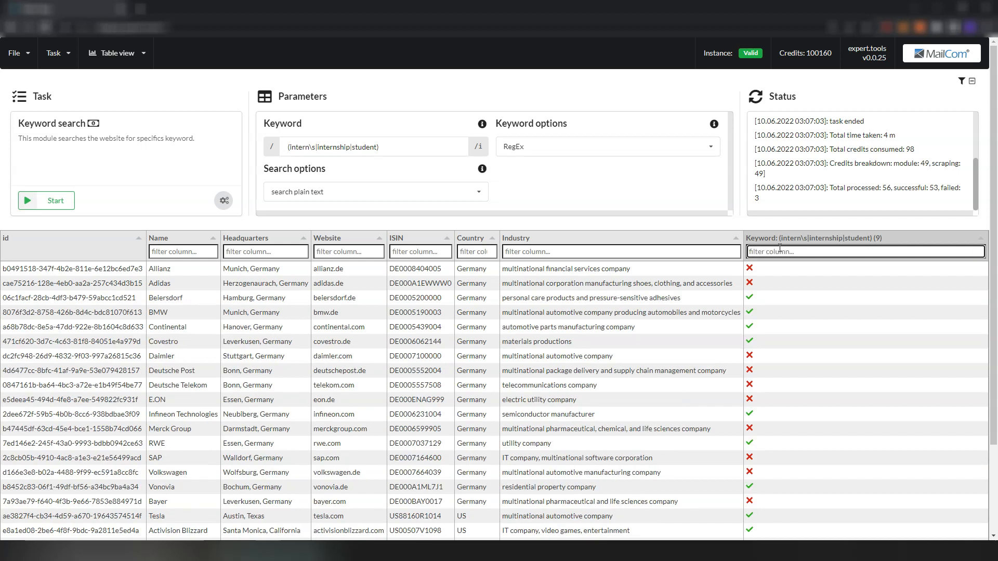